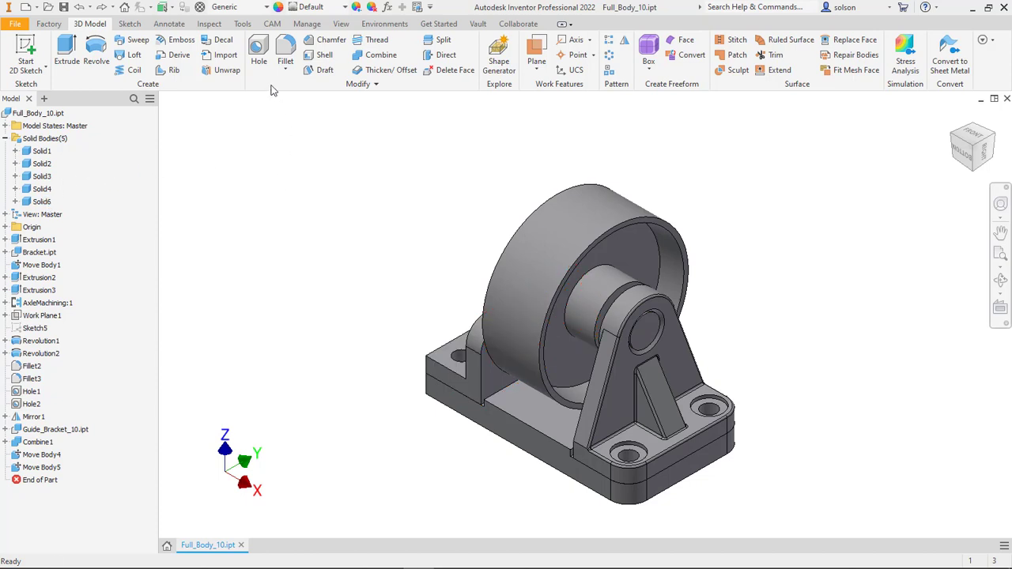
- Make components from all five solid bodies, inserting them into the target assembly Full_Body_10.iam with the Standard.iam template and Normal BOM structure
{"action": "left_click", "coordinate": [307, 23]}
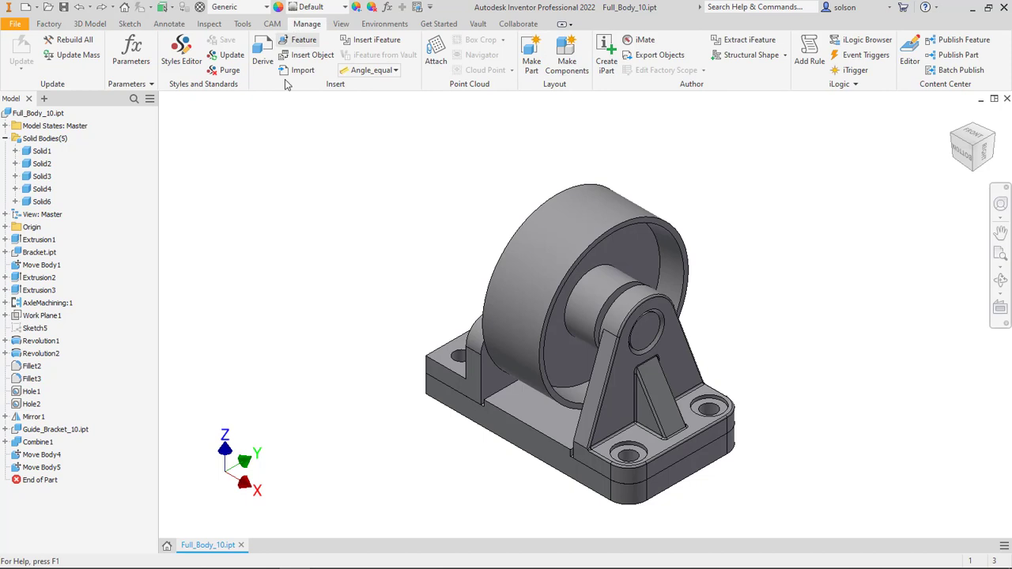
{"action": "left_click", "coordinate": [566, 51]}
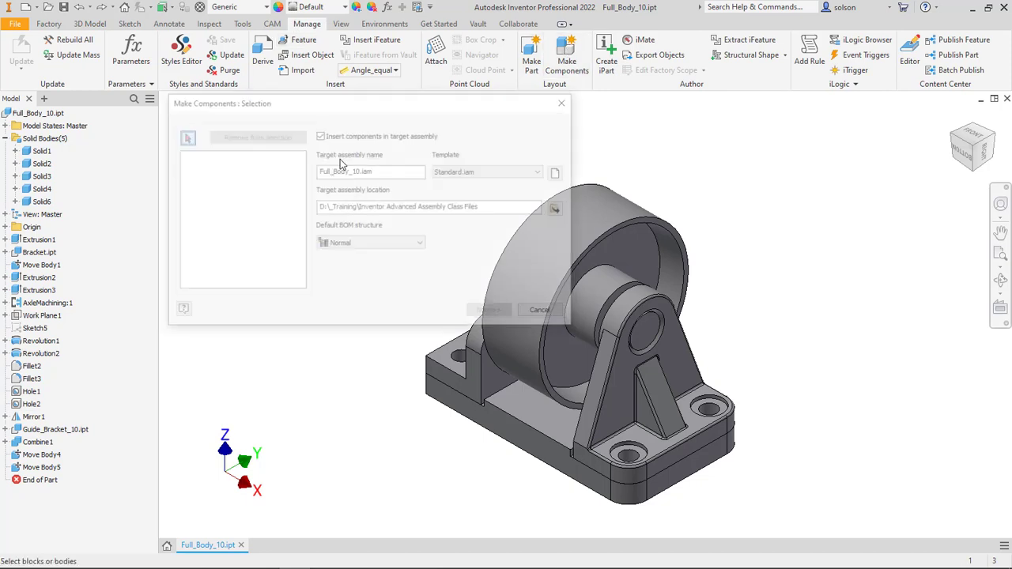
{"action": "left_click", "coordinate": [42, 151]}
{"action": "left_click", "coordinate": [42, 164]}
{"action": "left_click", "coordinate": [42, 177]}
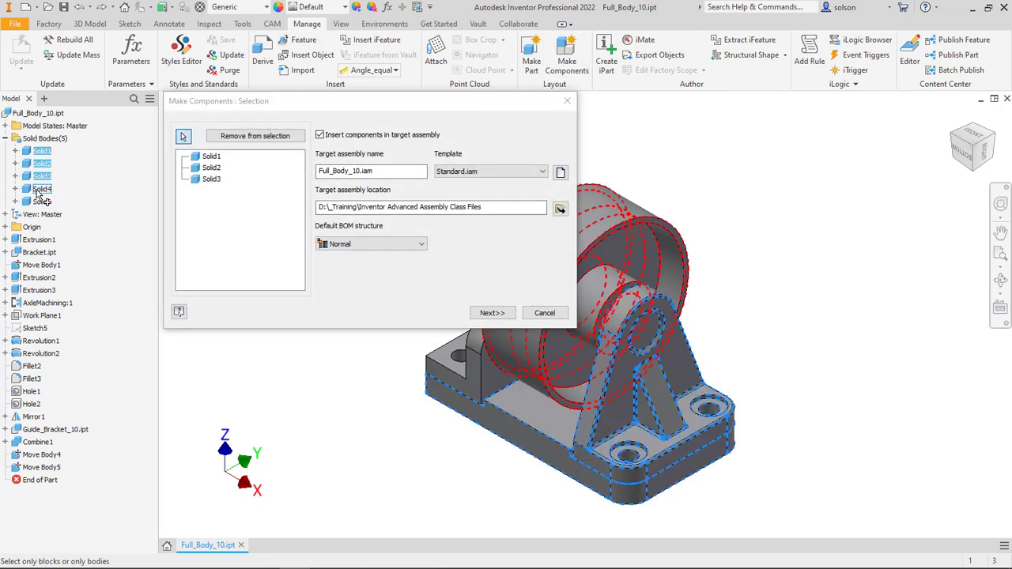
{"action": "left_click", "coordinate": [40, 189]}
{"action": "left_click", "coordinate": [40, 201]}
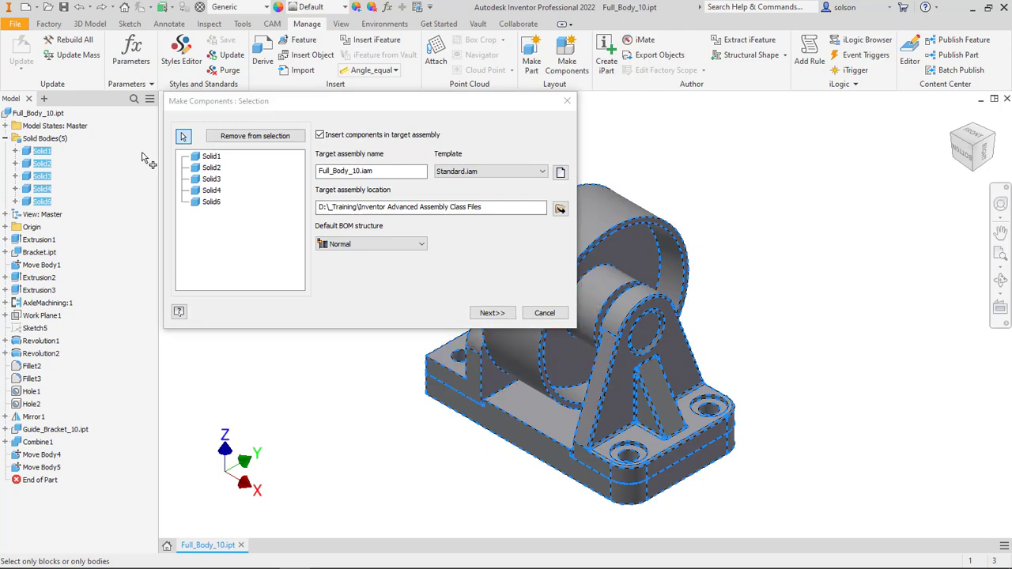
{"action": "left_click", "coordinate": [493, 312]}
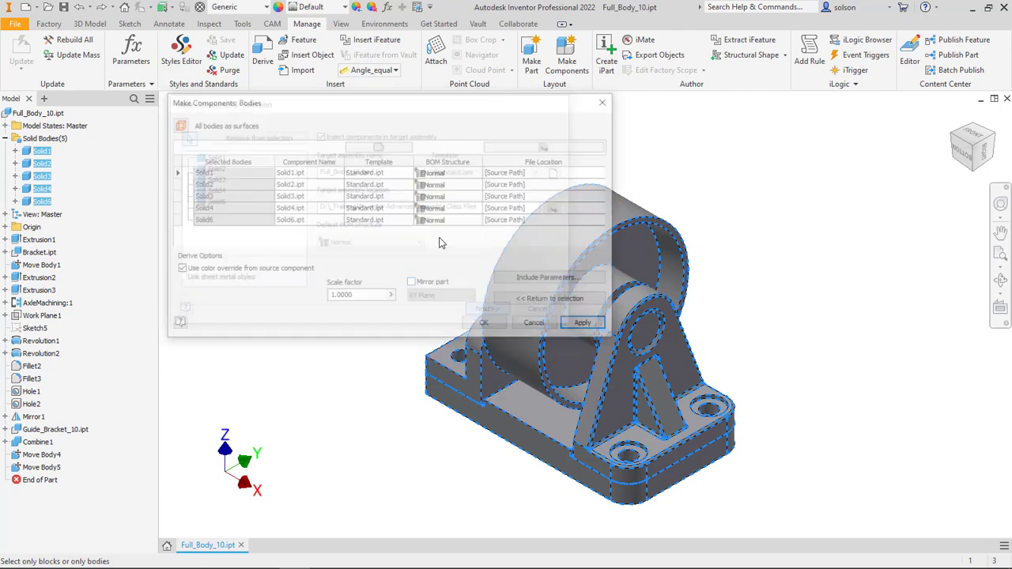
{"action": "left_click", "coordinate": [503, 325]}
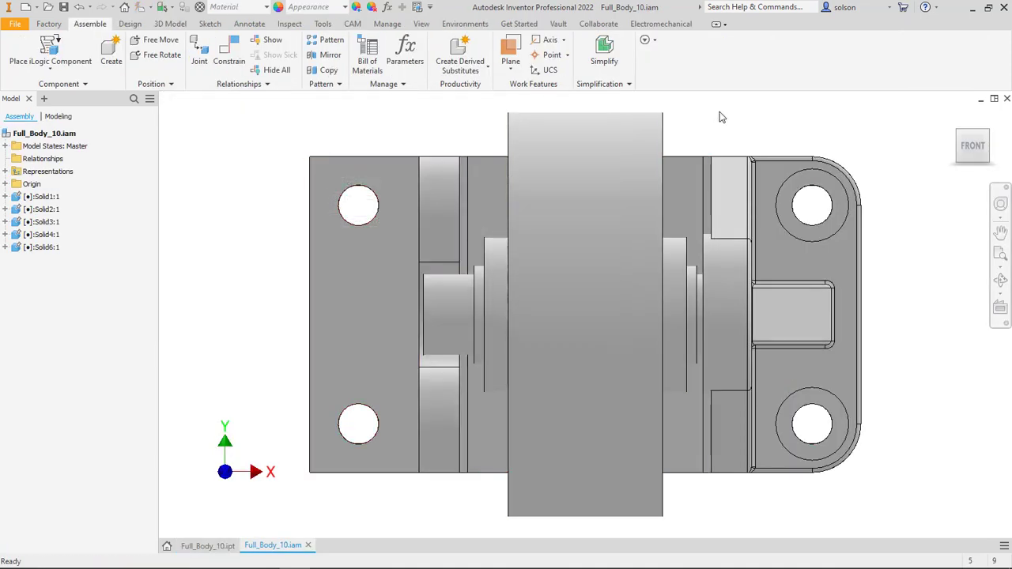
{"action": "key", "text": "F6"}
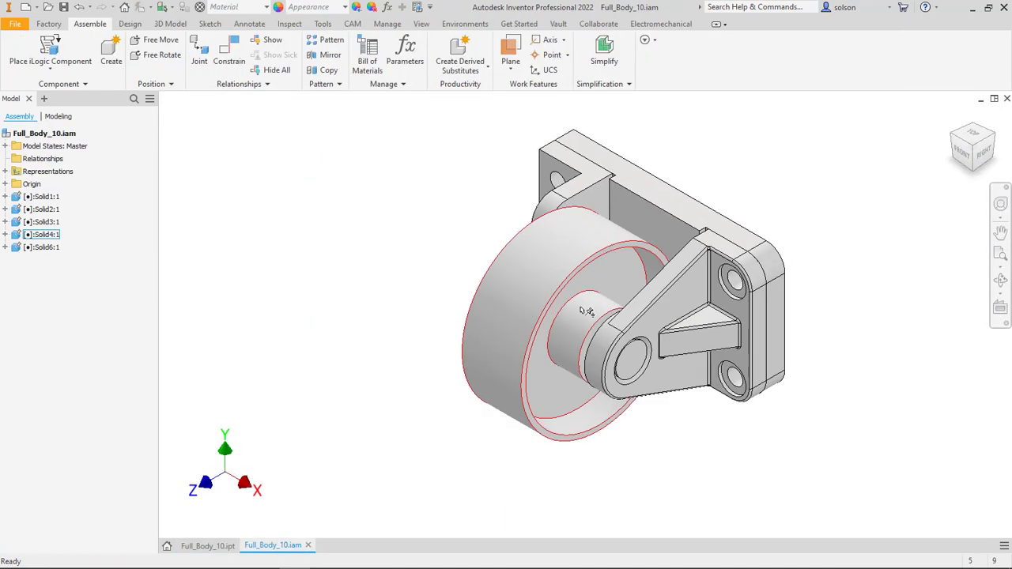
{"action": "middle_click_drag", "start_coordinate": [585, 309], "coordinate": [603, 254], "text": "shift"}
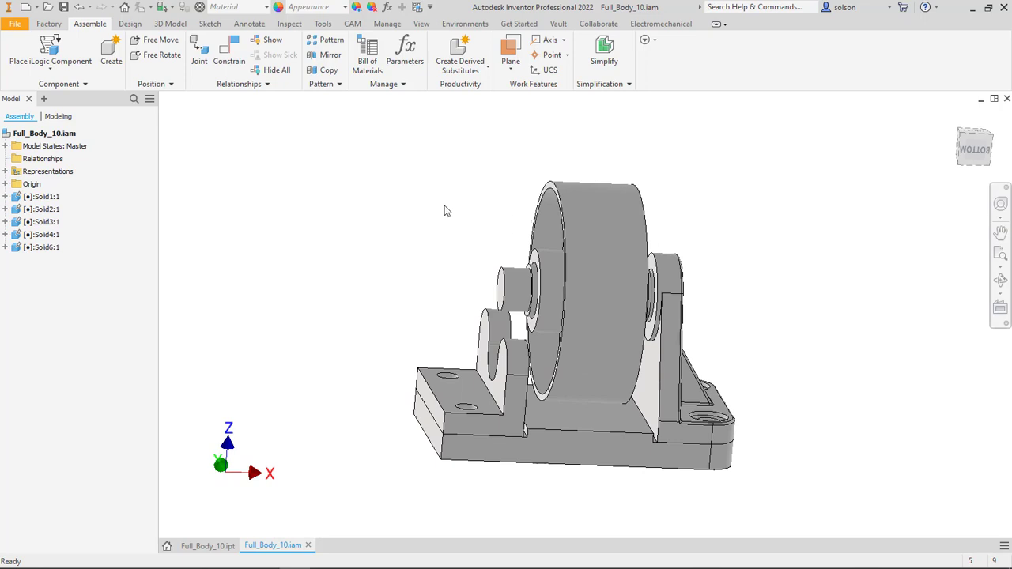
{"action": "left_click", "coordinate": [992, 139]}
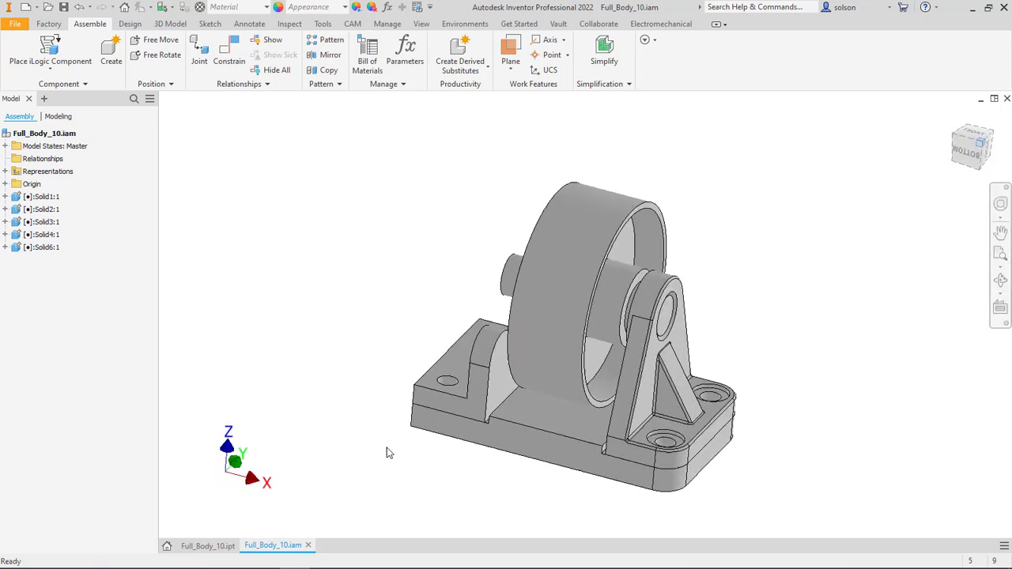
- Chamfer both outer rim edges of the wheel by 2 mm in Full_Body_10.ipt and update the Full_Body_10.iam assembly
{"action": "left_click", "coordinate": [223, 546]}
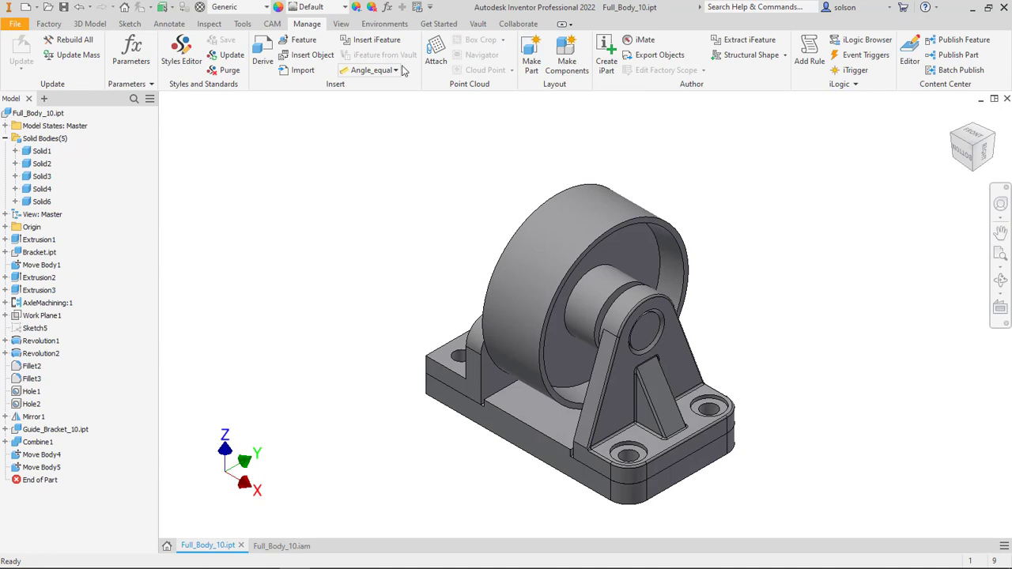
{"action": "left_click", "coordinate": [89, 24]}
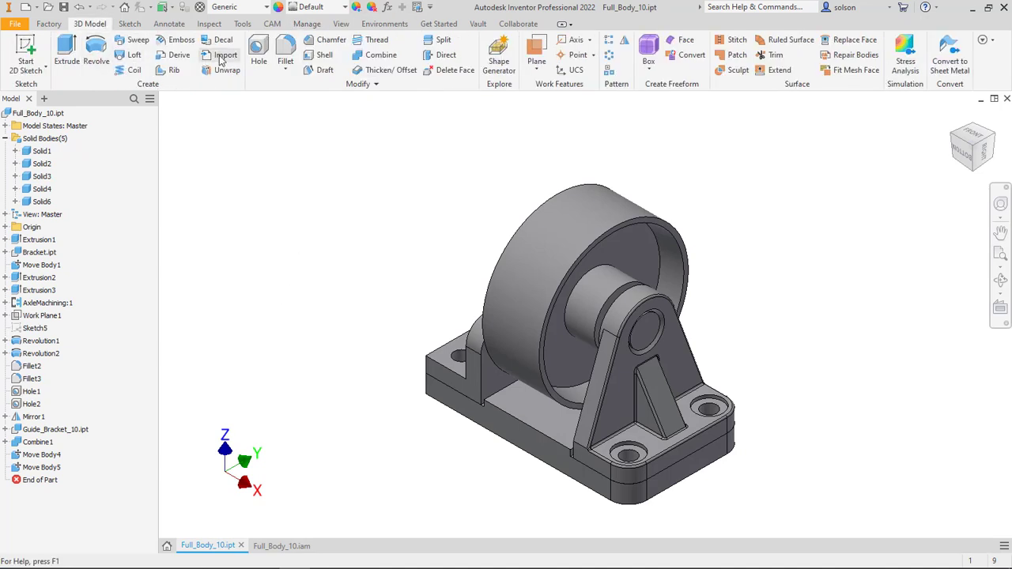
{"action": "left_click", "coordinate": [327, 42]}
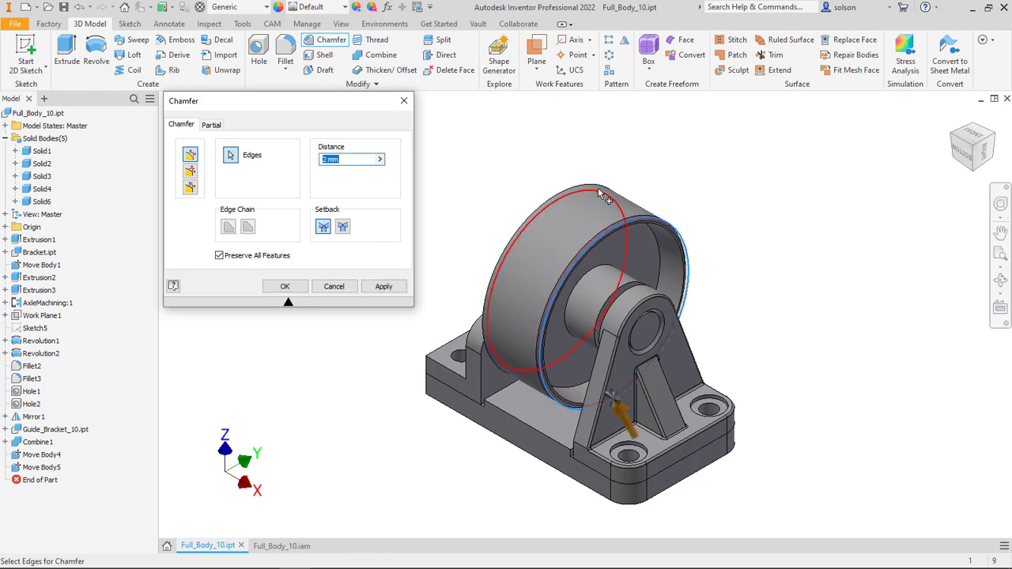
{"action": "left_click", "coordinate": [609, 194]}
{"action": "left_click", "coordinate": [286, 287]}
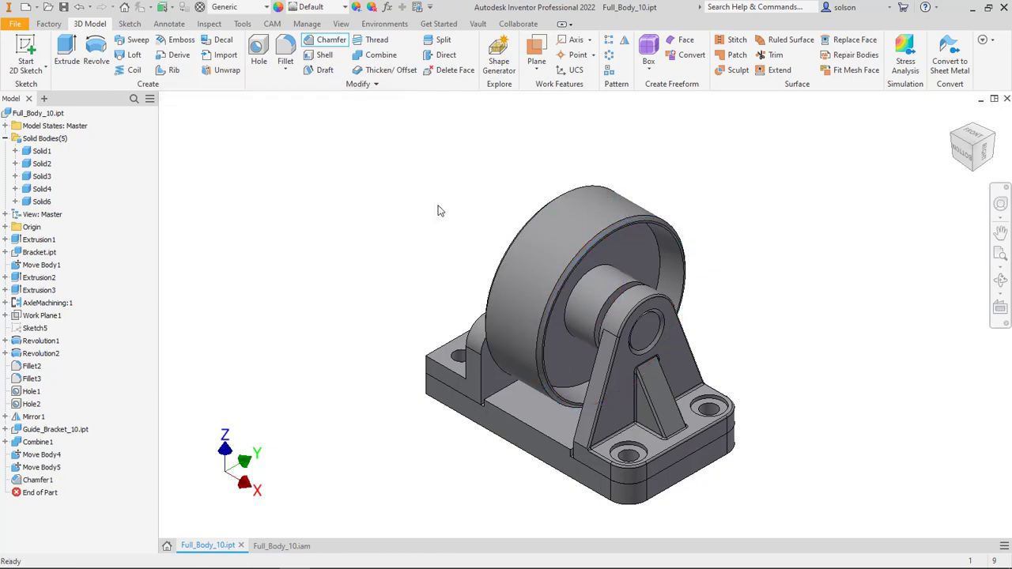
{"action": "key", "text": "ctrl+Tab"}
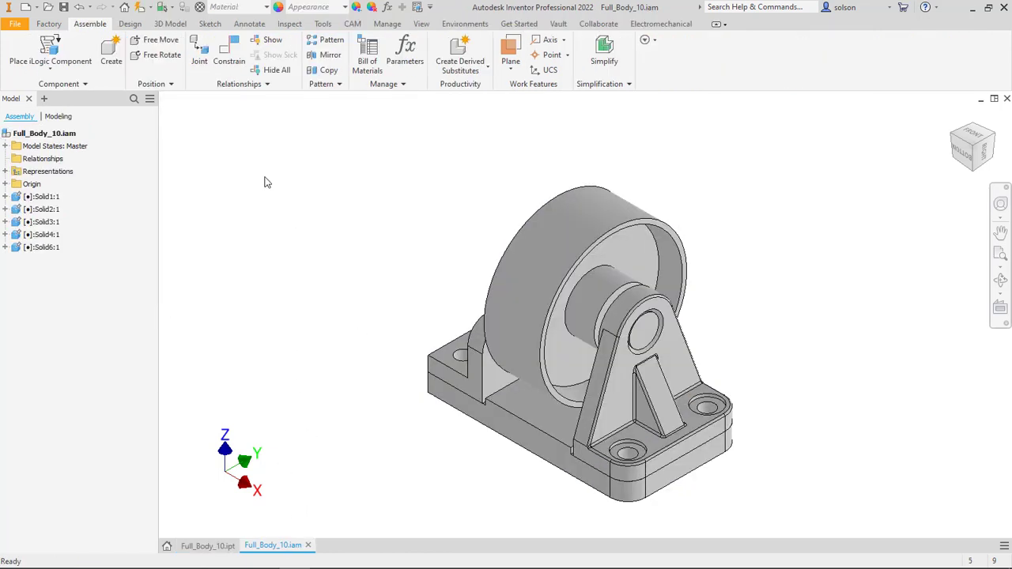
{"action": "left_click", "coordinate": [139, 7]}
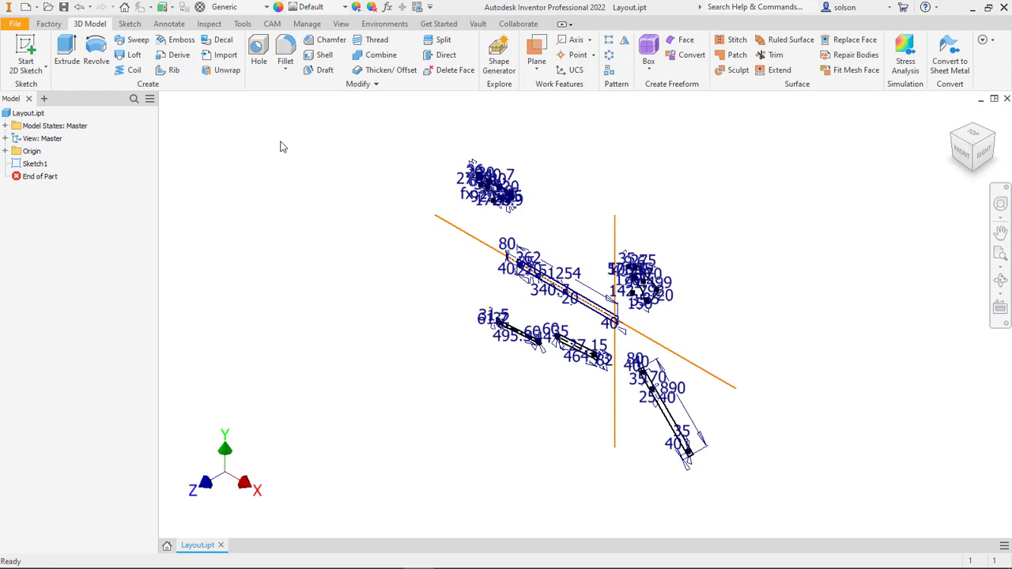
- Edit Sketch1 in Layout.ipt and select the whole upper bracket profile as the geometry of a new sketch block
{"action": "left_click", "coordinate": [38, 169]}
{"action": "key", "text": "Page_Up"}
{"action": "double_click", "coordinate": [478, 245]}
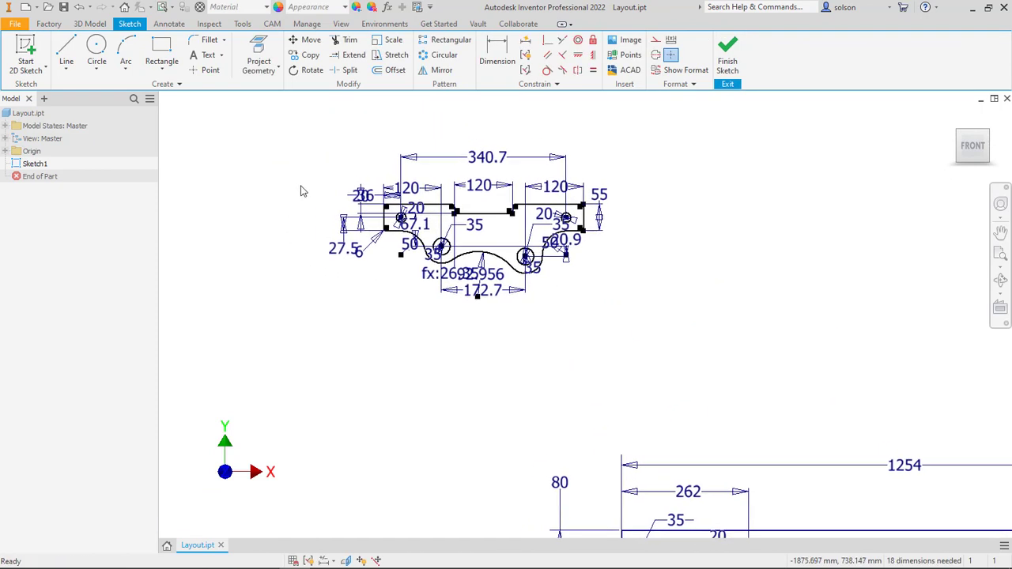
{"action": "left_click", "coordinate": [179, 85]}
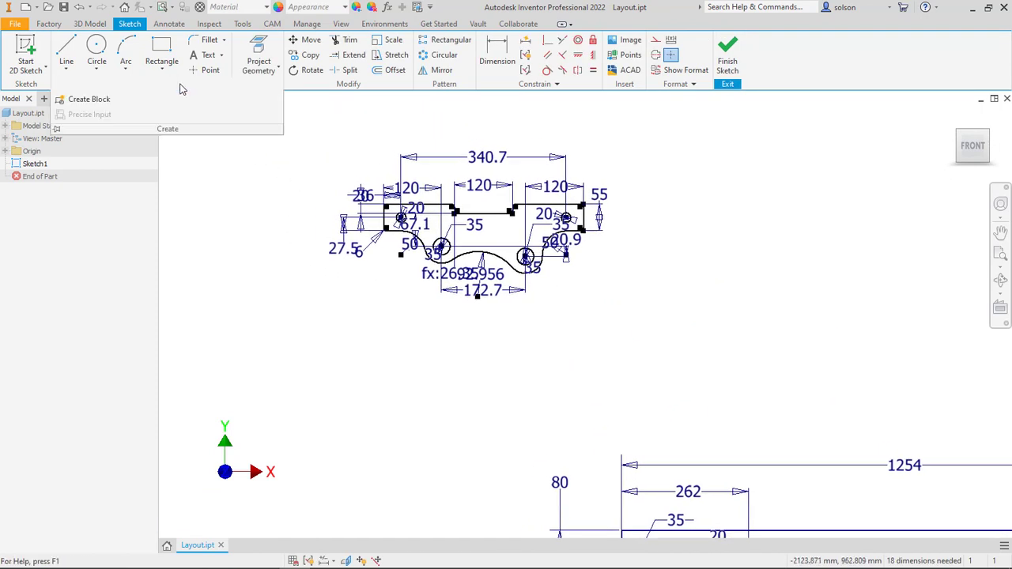
{"action": "left_click", "coordinate": [99, 100]}
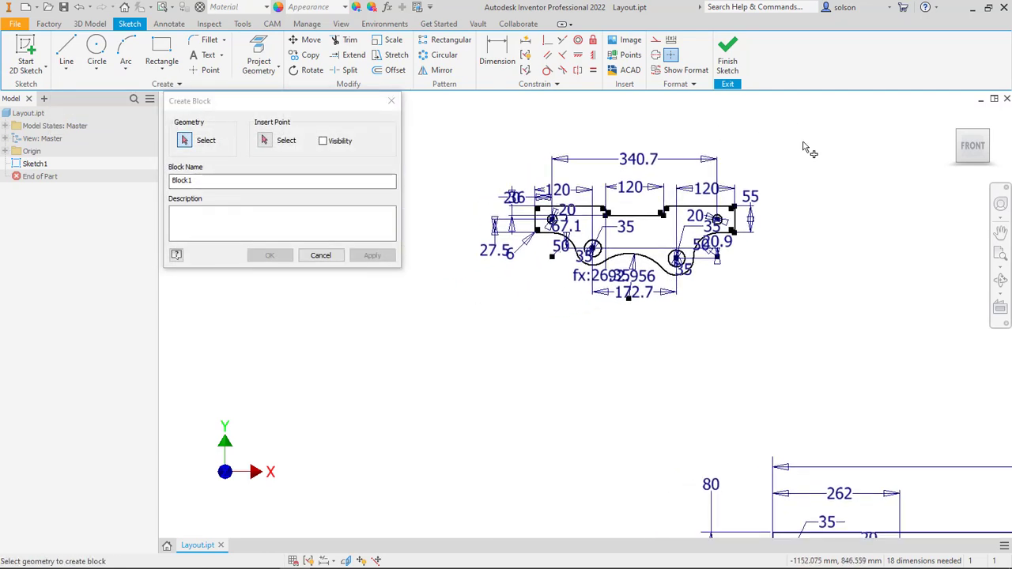
{"action": "mouse_move", "coordinate": [801, 142]}
{"action": "left_mouse_down"}
{"action": "mouse_move", "coordinate": [673, 249]}
{"action": "mouse_move", "coordinate": [497, 313]}
{"action": "left_mouse_up"}
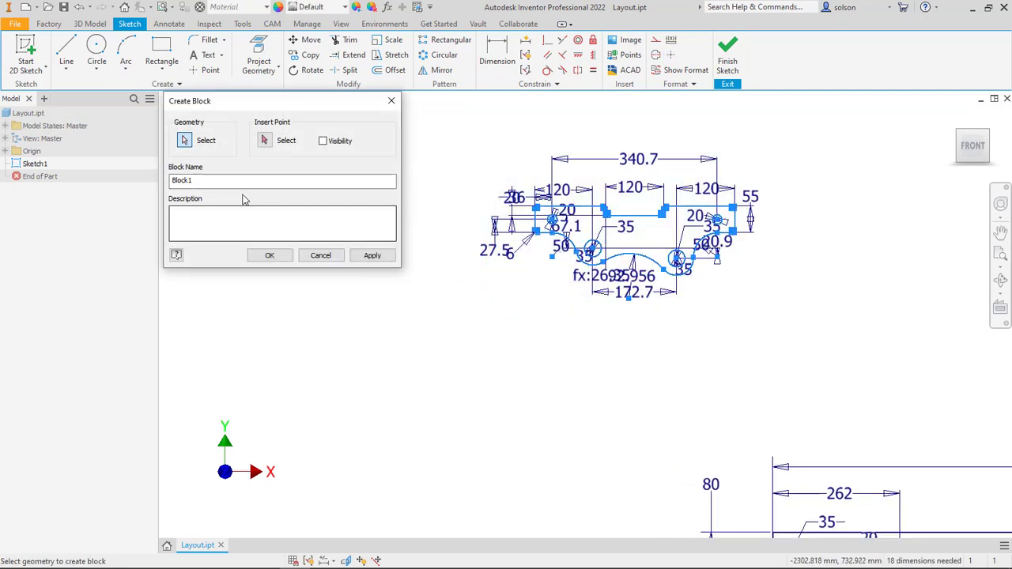
- Name the block Upper Bracket and create it with its insert point at the centre of the left large hole
{"action": "left_click_drag", "start_coordinate": [230, 180], "coordinate": [79, 166]}
{"action": "type", "text": "U"}
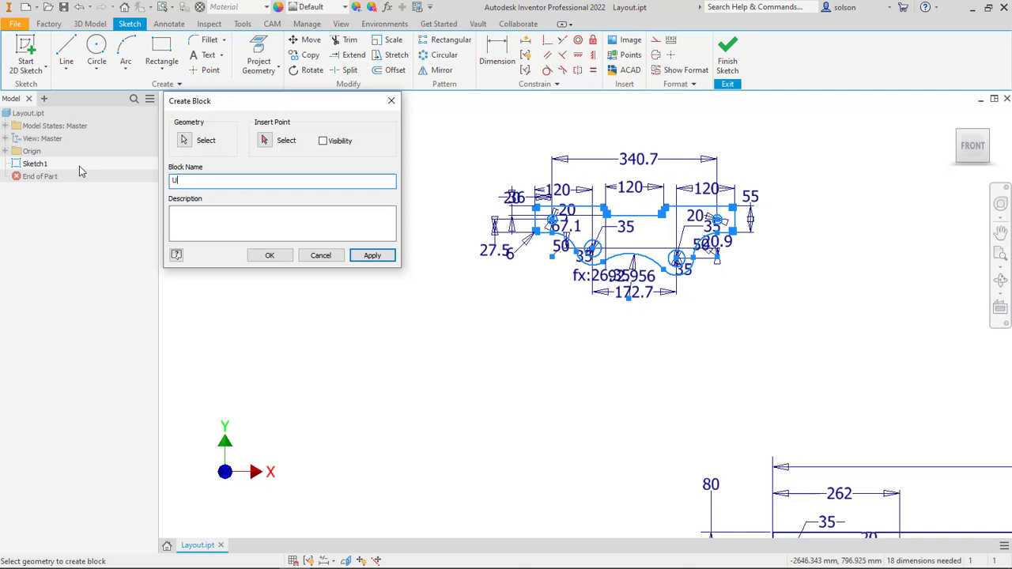
{"action": "type", "text": "pper Bracket"}
{"action": "left_click", "coordinate": [264, 140]}
{"action": "left_click", "coordinate": [593, 248]}
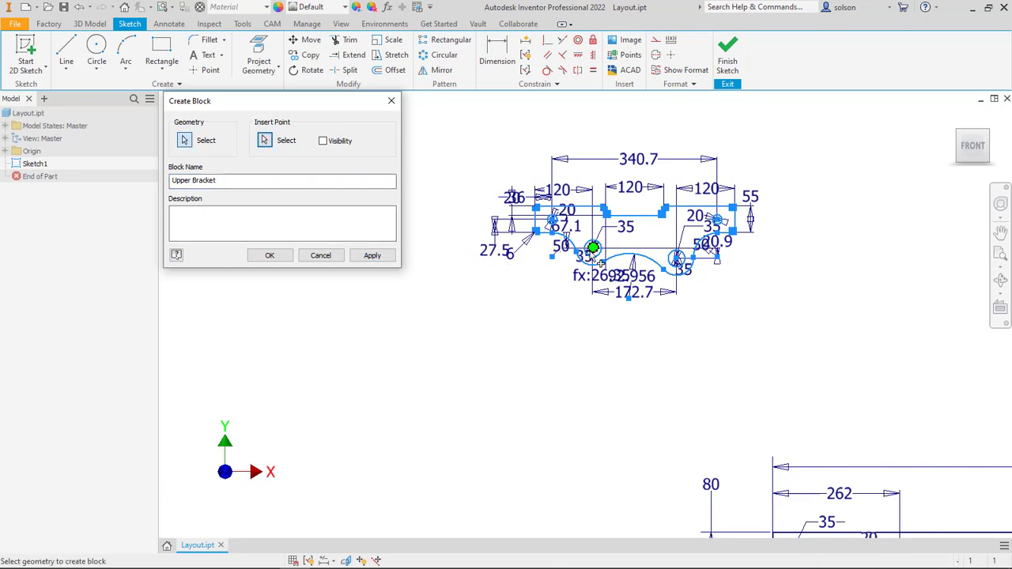
{"action": "left_click", "coordinate": [269, 255]}
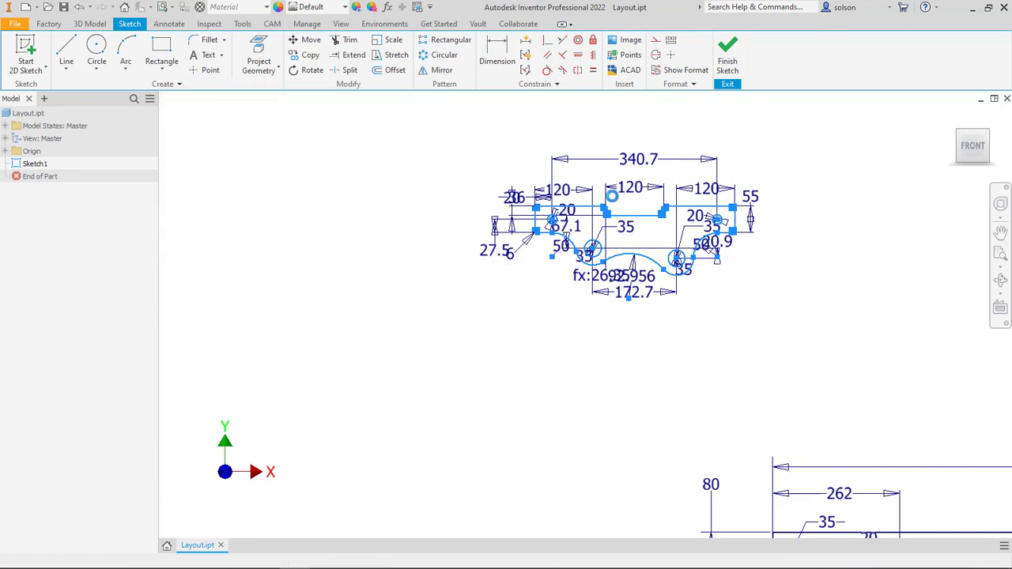
- Expand Sketch1 and the Blocks folder to check the bracket block, and finish the sketch
{"action": "left_click", "coordinate": [5, 177]}
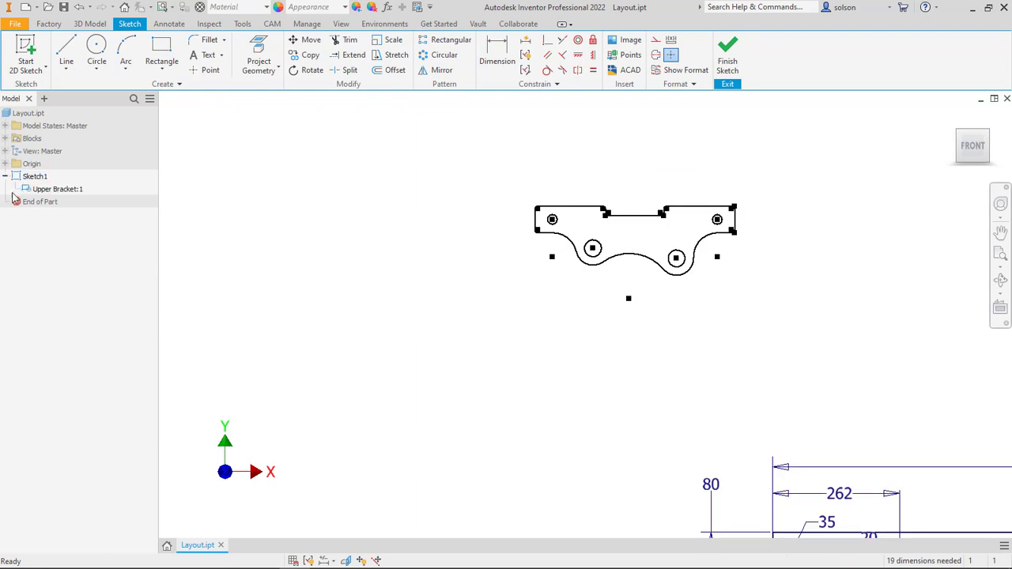
{"action": "left_click", "coordinate": [6, 139]}
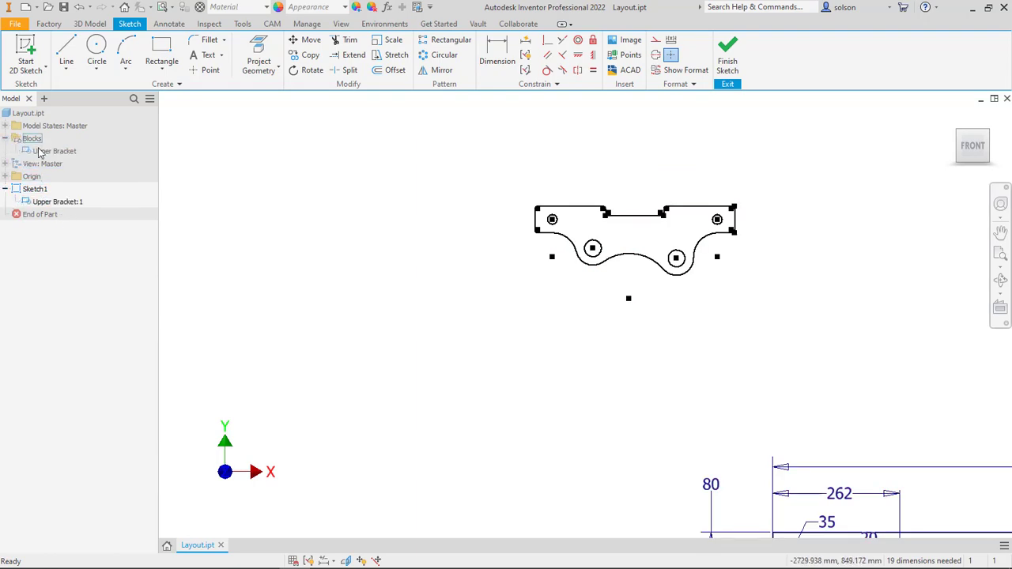
{"action": "left_click", "coordinate": [728, 52]}
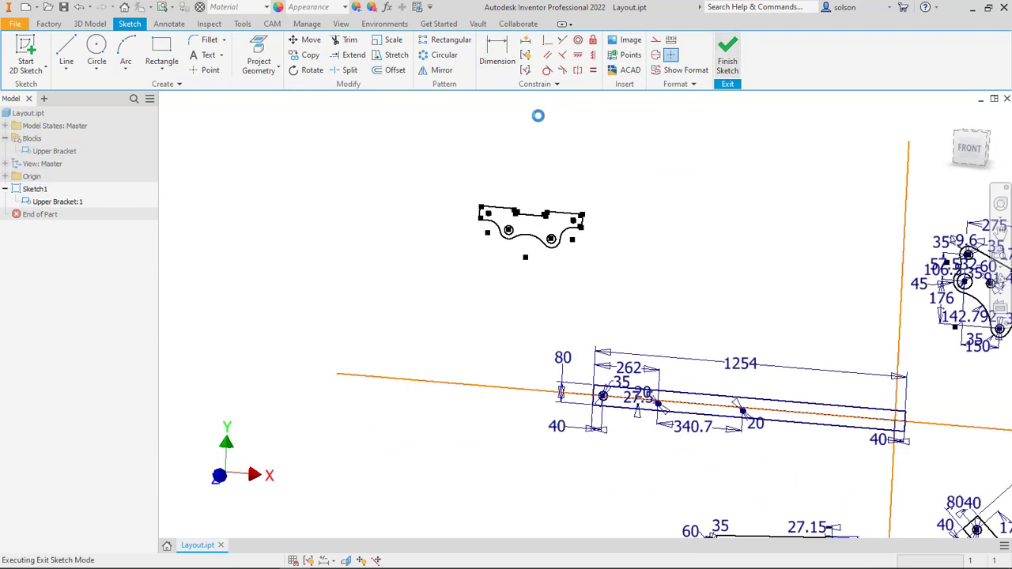
- Make a component from the Upper Bracket block, inserting it into Layout.iam with equivalent assembly constraints and the layout plane constraint
{"action": "left_click", "coordinate": [307, 24]}
{"action": "left_click", "coordinate": [569, 59]}
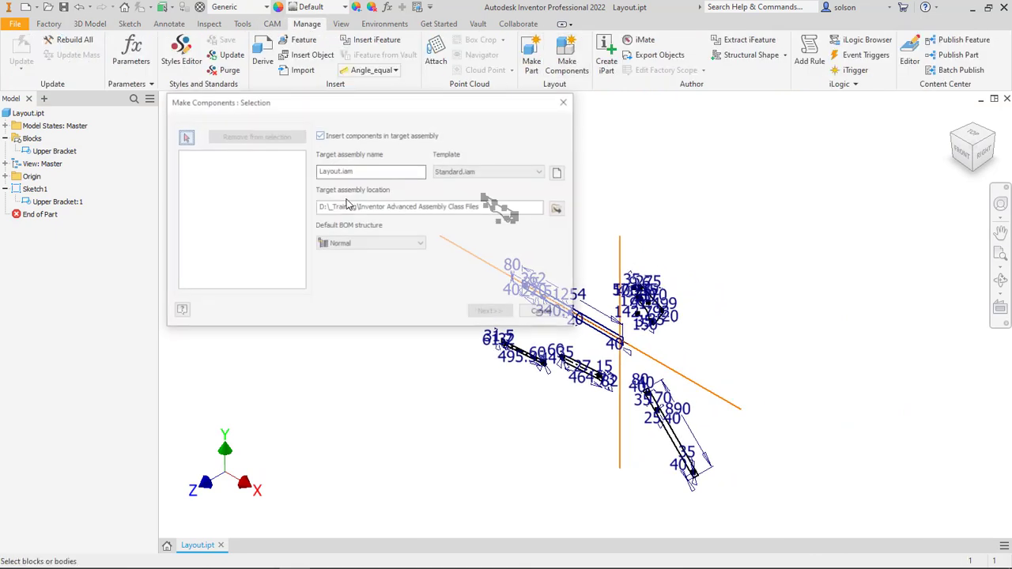
{"action": "left_click", "coordinate": [71, 204]}
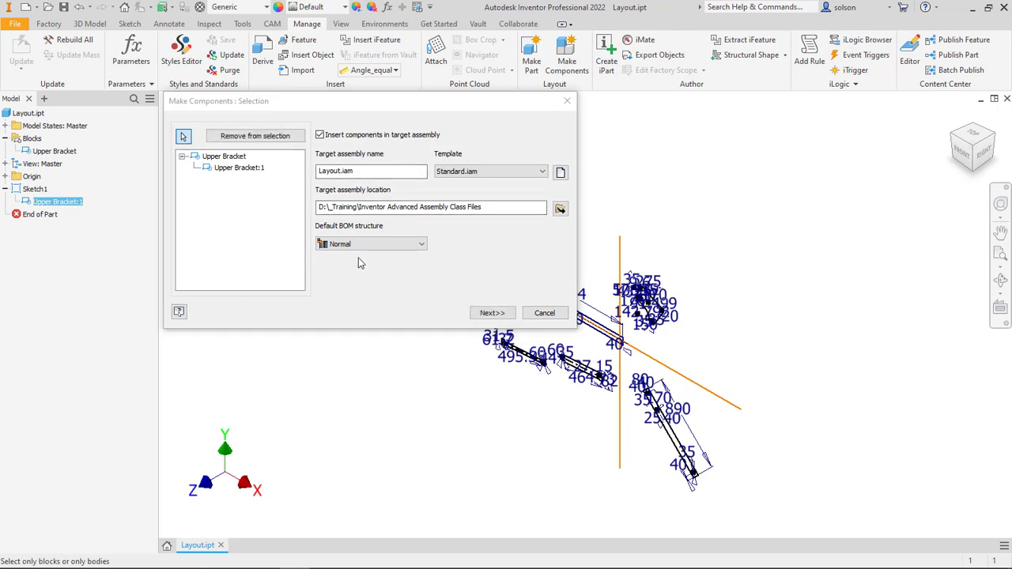
{"action": "left_click", "coordinate": [485, 313]}
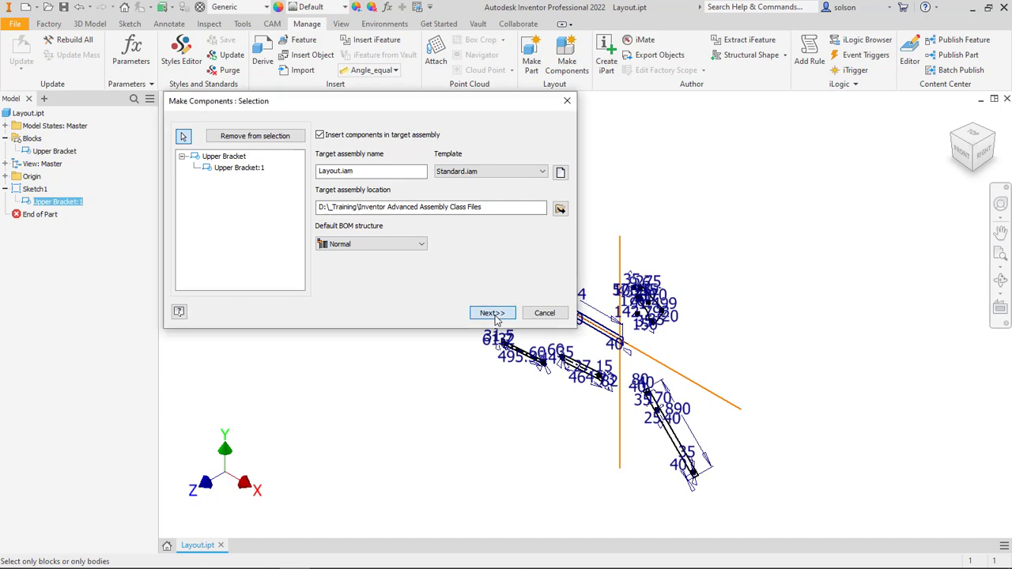
{"action": "left_click", "coordinate": [484, 312]}
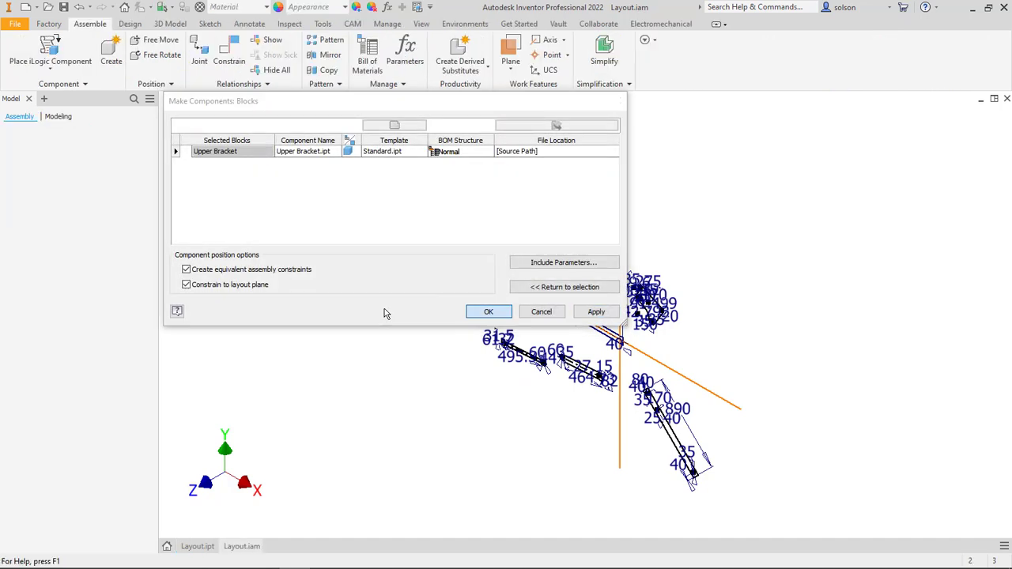
- Edit the Upper Bracket part within Layout.iam and extrude its bracket profile 1 in
{"action": "scroll", "coordinate": [429, 203], "scroll_direction": "down", "scroll_amount": 3}
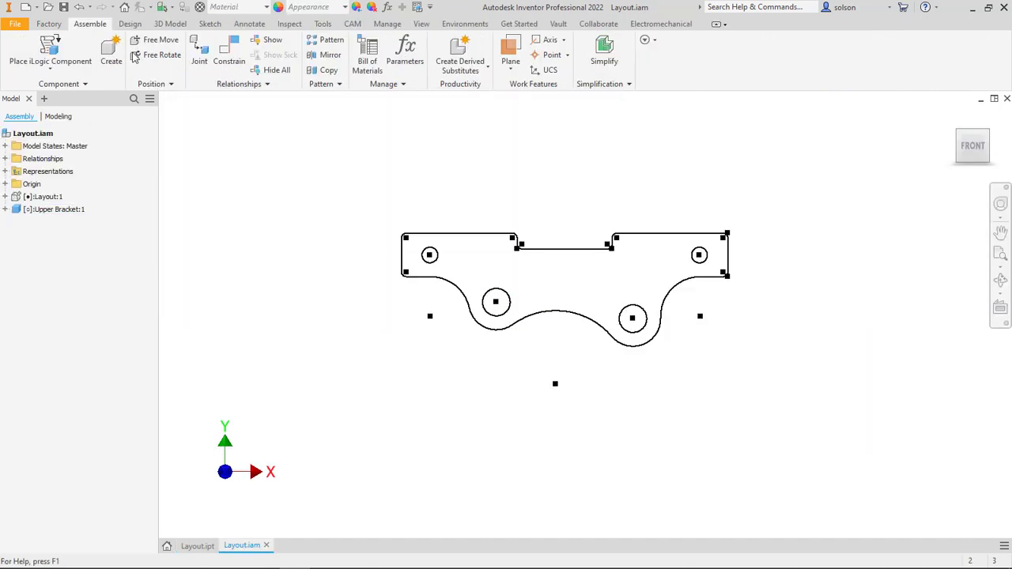
{"action": "double_click", "coordinate": [52, 210]}
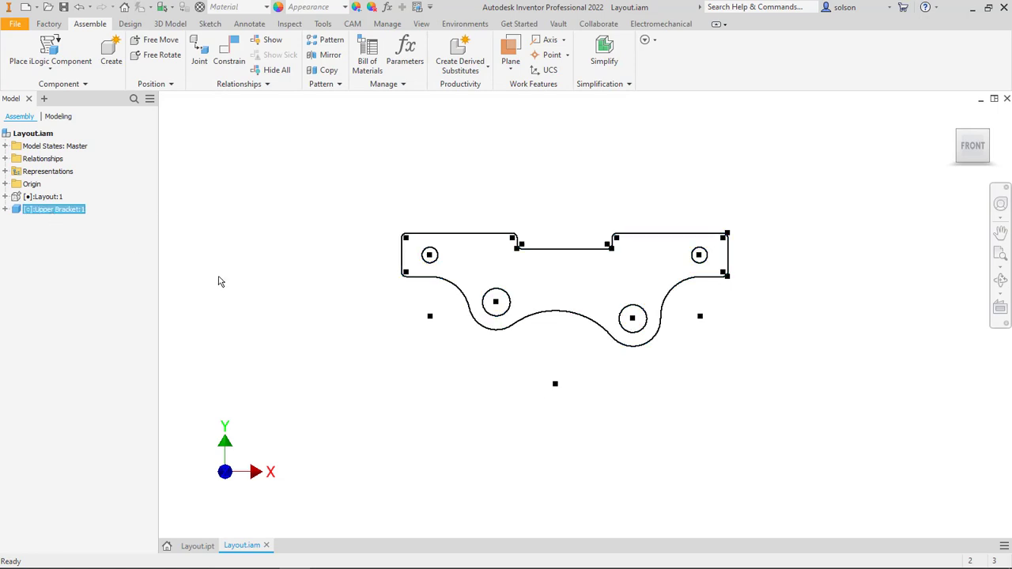
{"action": "left_click", "coordinate": [65, 56]}
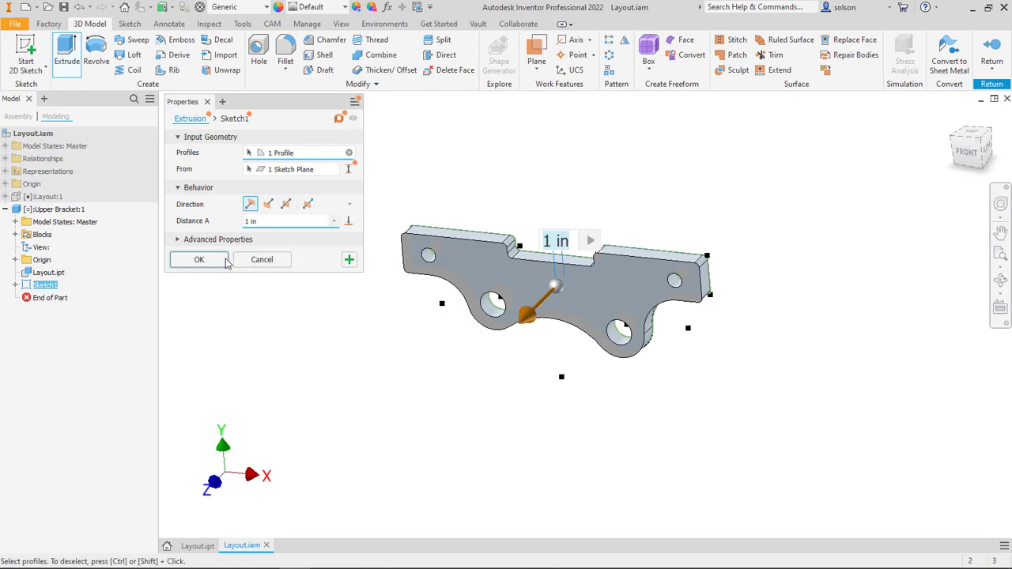
{"action": "left_click", "coordinate": [201, 260]}
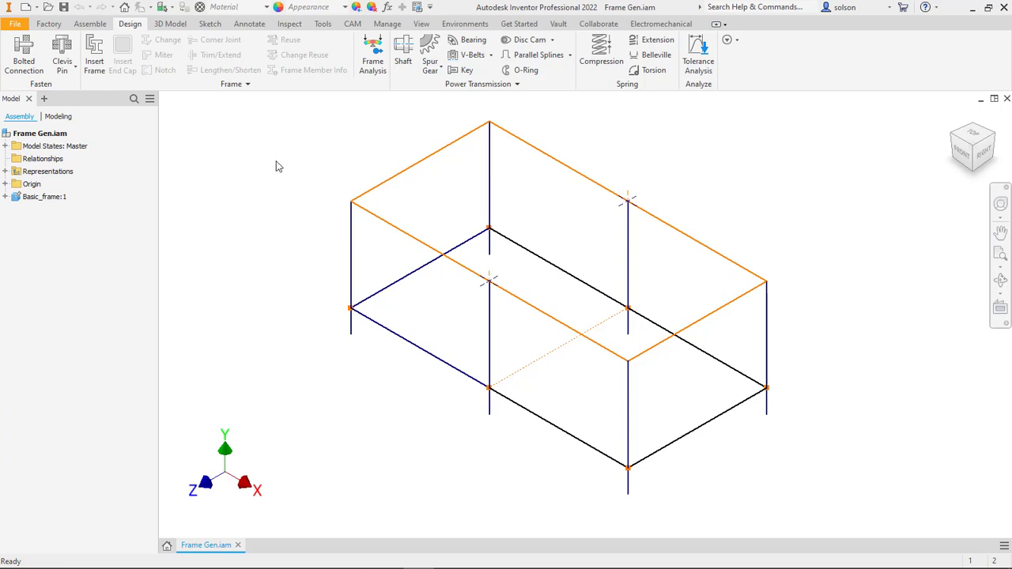
- Highlight the Basic_frame skeleton part in Frame Gen.iam to examine its sketch lines, and clear the selection
{"action": "left_click", "coordinate": [89, 24]}
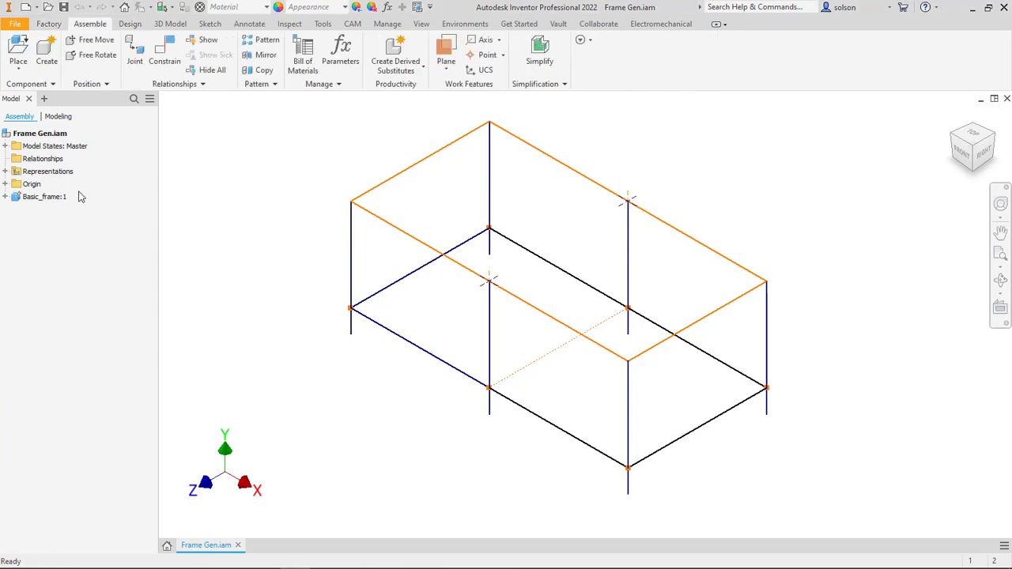
{"action": "left_click", "coordinate": [46, 200]}
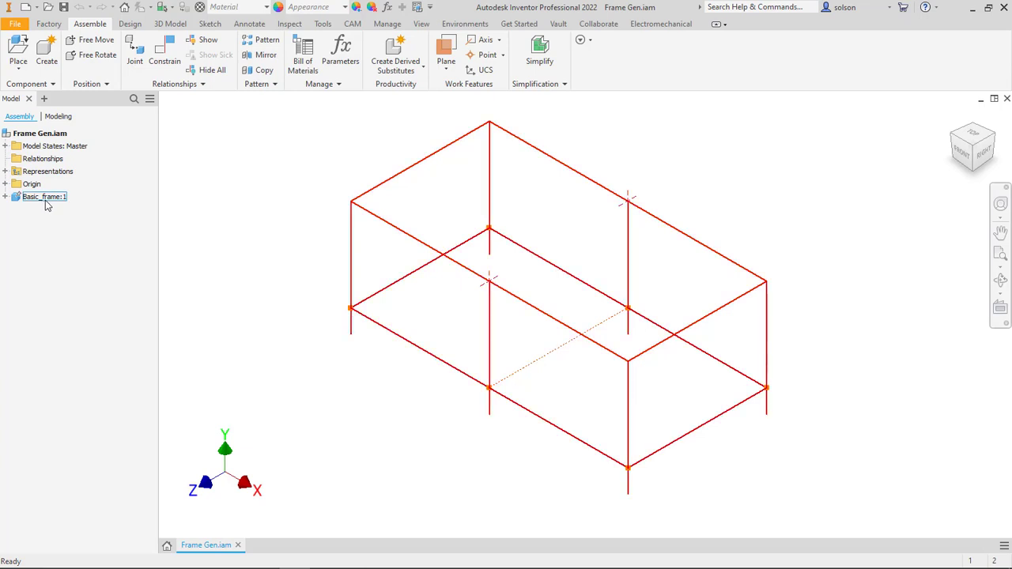
{"action": "left_click", "coordinate": [221, 197]}
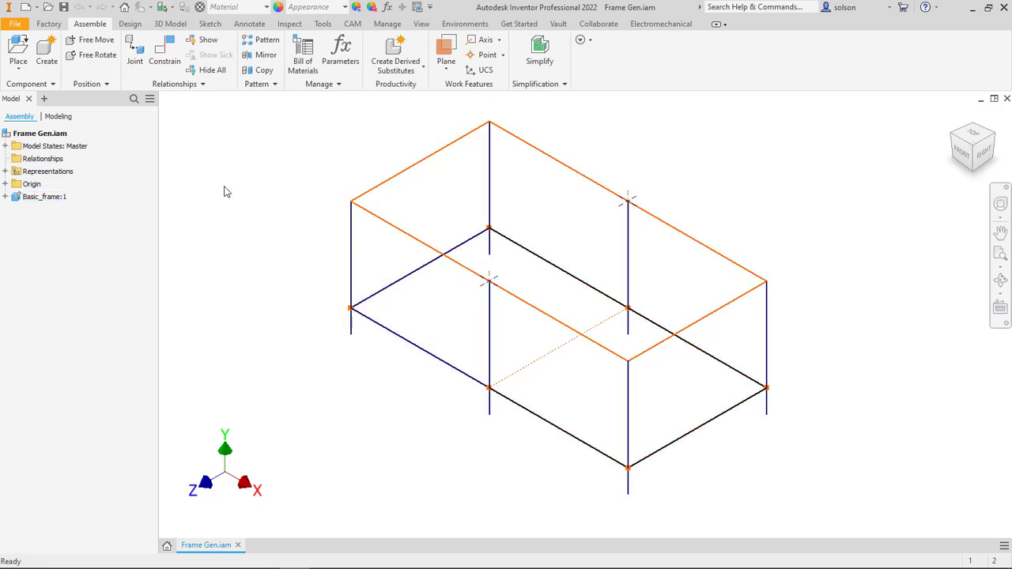
- Set up Insert Frame with ANSI AISC HSS (Square) 3 x 3 x 1/8 members on the two top lines and vertical line at one corner
{"action": "left_click", "coordinate": [131, 24]}
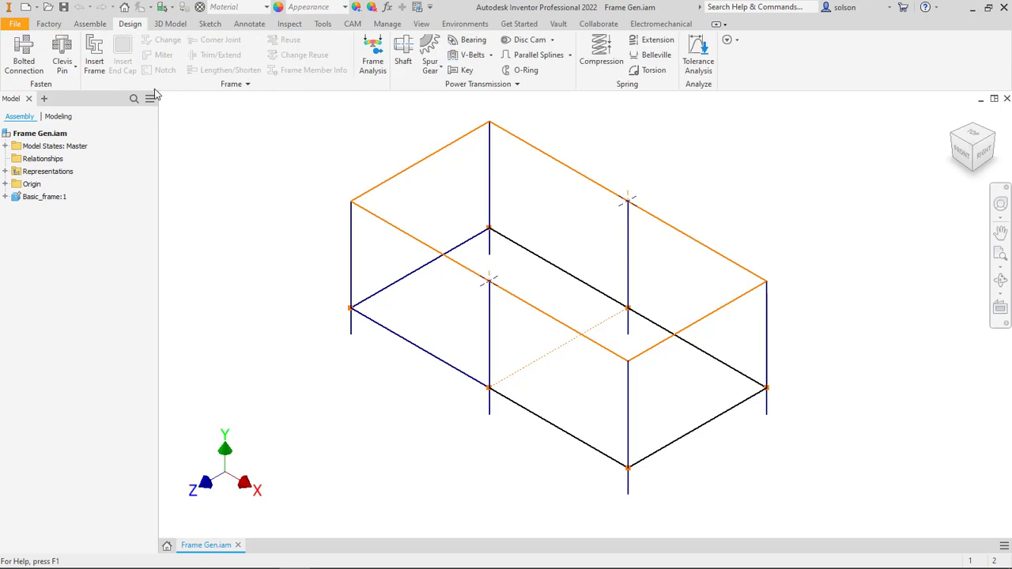
{"action": "left_click", "coordinate": [96, 52]}
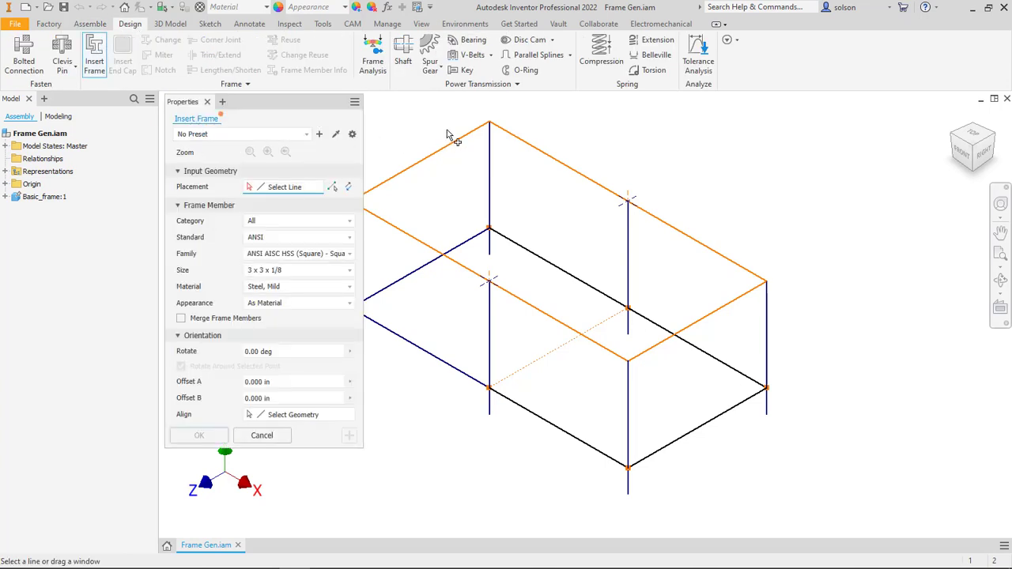
{"action": "middle_click_drag", "start_coordinate": [447, 134], "coordinate": [492, 136]}
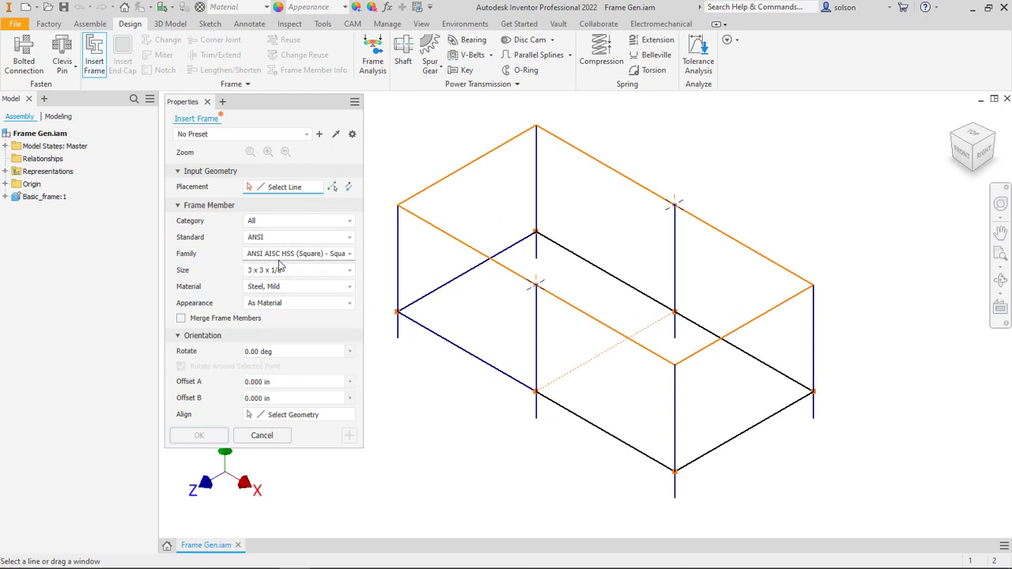
{"action": "scroll", "coordinate": [397, 207], "scroll_direction": "up", "scroll_amount": 3}
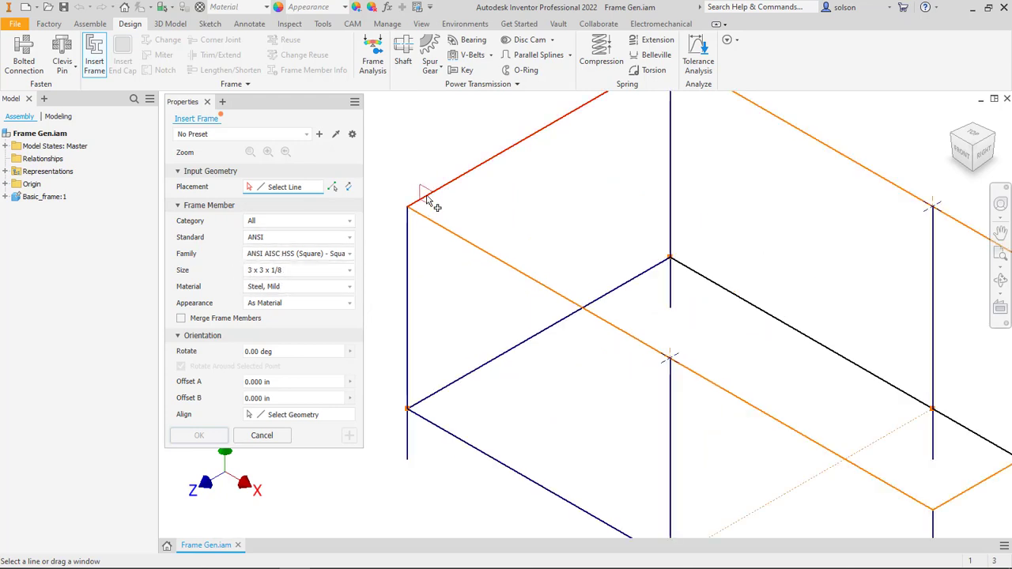
{"action": "left_click", "coordinate": [427, 198]}
{"action": "left_click", "coordinate": [444, 227]}
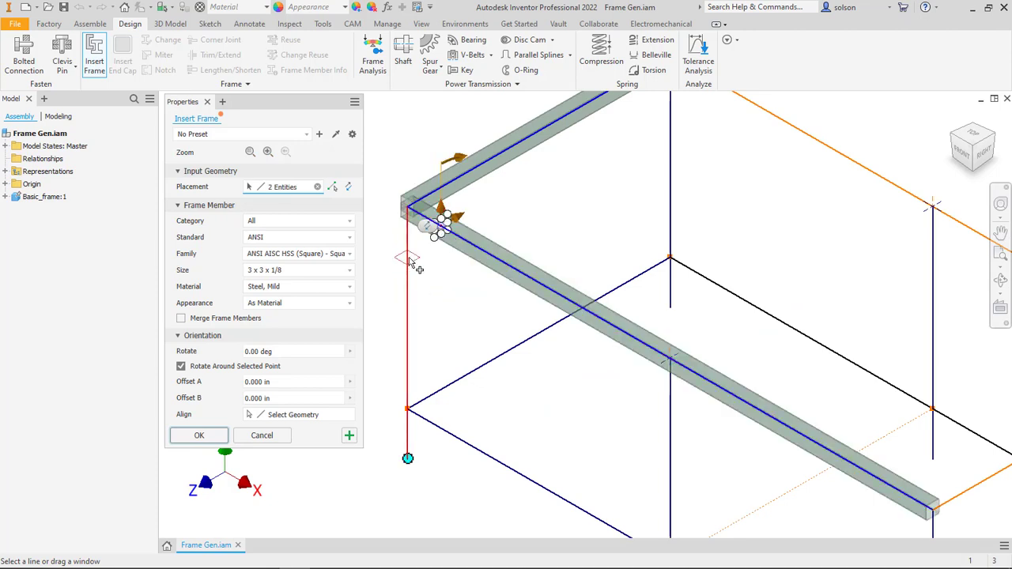
{"action": "left_click", "coordinate": [408, 266]}
{"action": "scroll", "coordinate": [383, 281], "scroll_direction": "up", "scroll_amount": 3}
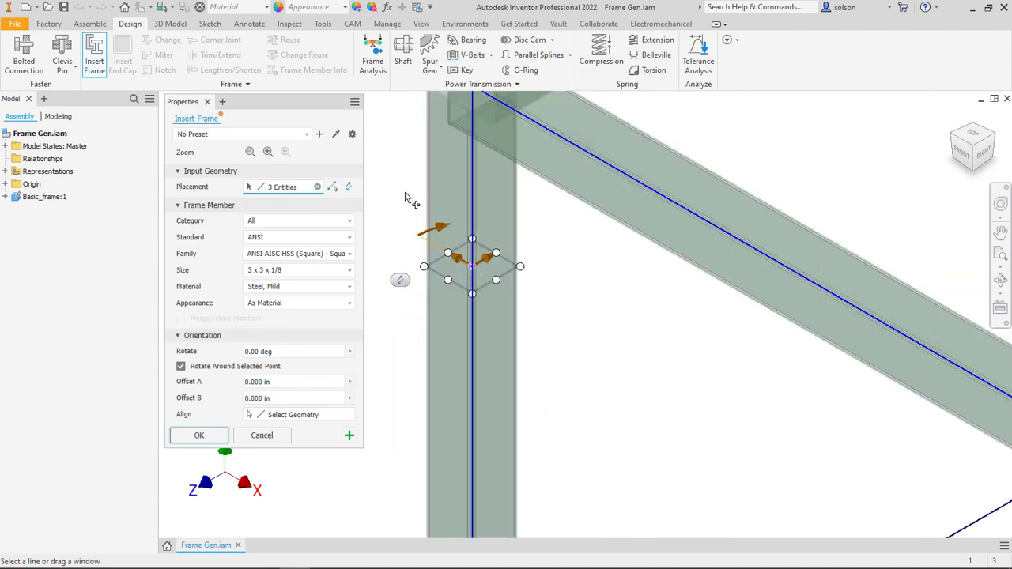
{"action": "middle_click_drag", "start_coordinate": [405, 198], "coordinate": [429, 271]}
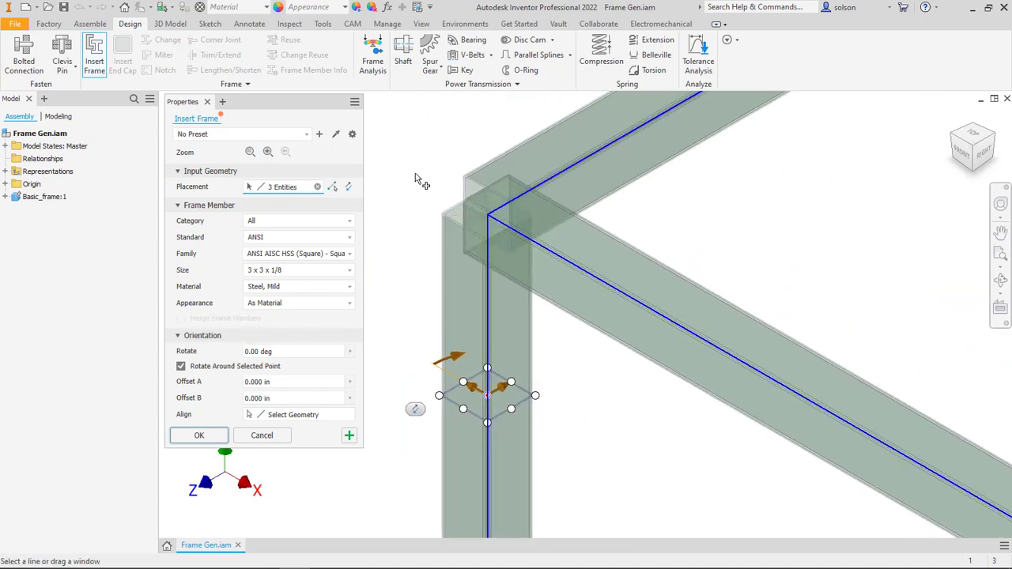
- Create the frame members, accepting the default frame and skeleton file names and the default member names
{"action": "left_click", "coordinate": [199, 436]}
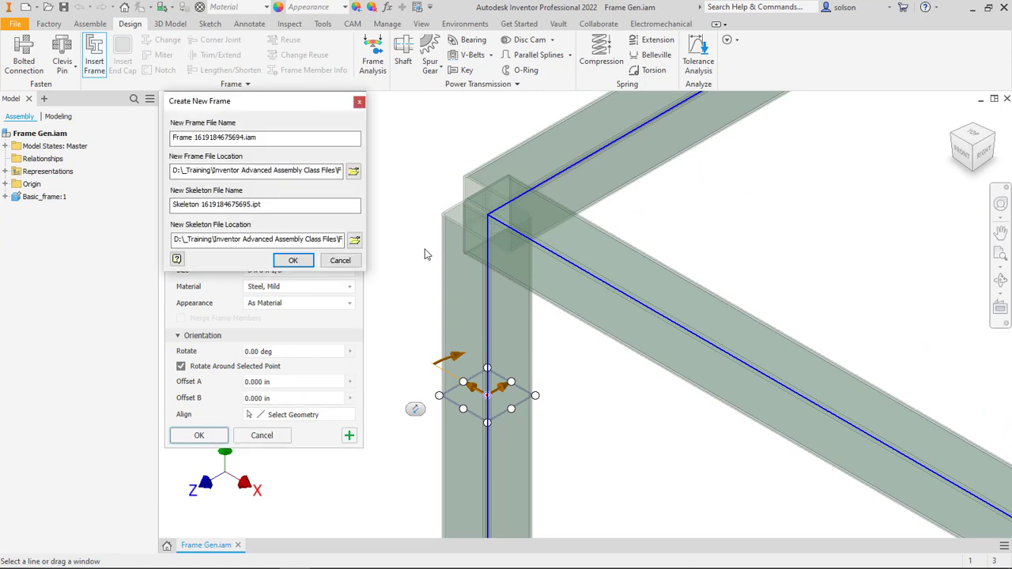
{"action": "left_click", "coordinate": [301, 262]}
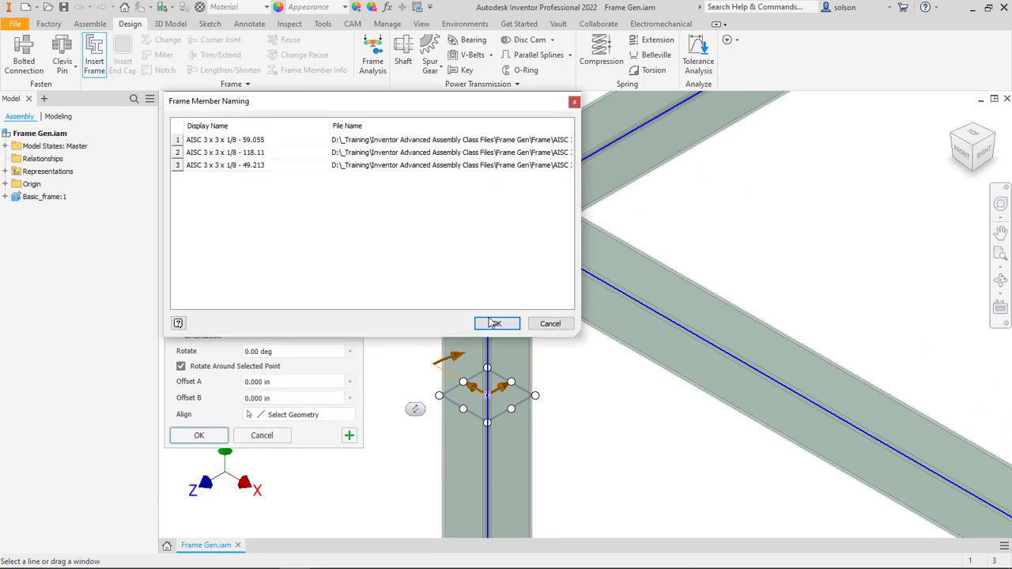
{"action": "left_click", "coordinate": [497, 324]}
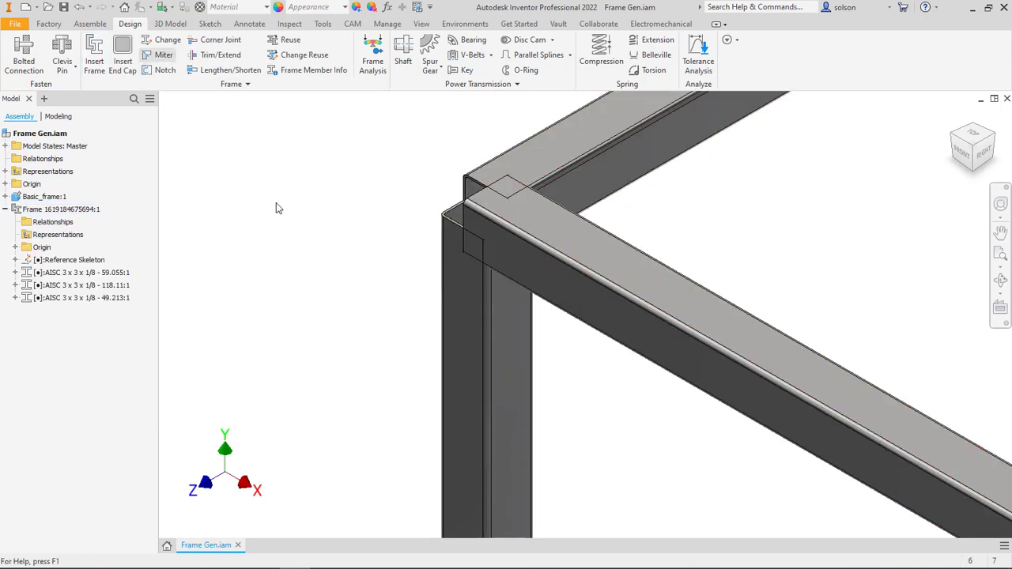
- Miter the two top frame members where they meet at the corner, with a 0.000 in gap
{"action": "left_click", "coordinate": [510, 166]}
{"action": "left_click", "coordinate": [515, 192]}
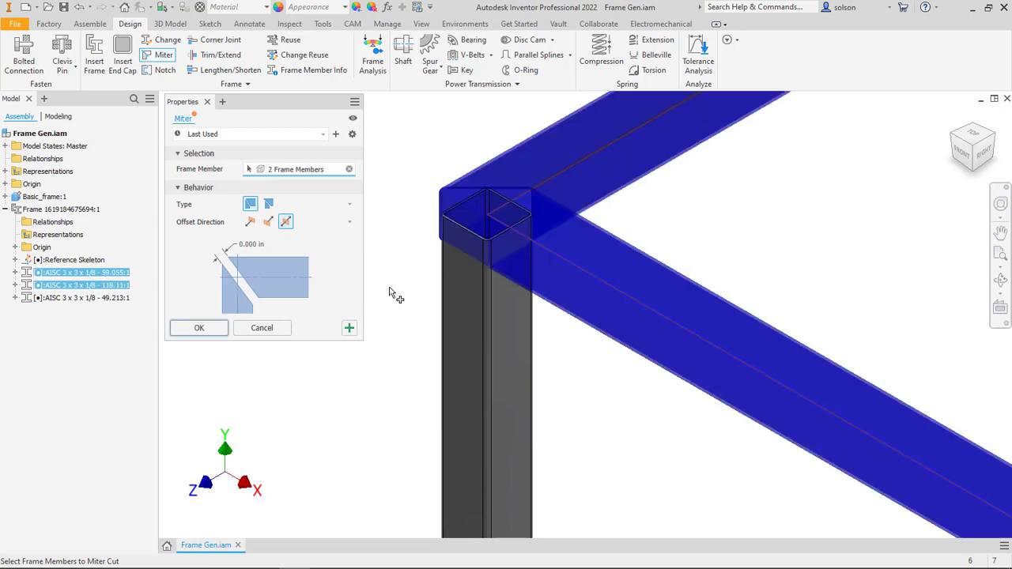
{"action": "left_click", "coordinate": [199, 328]}
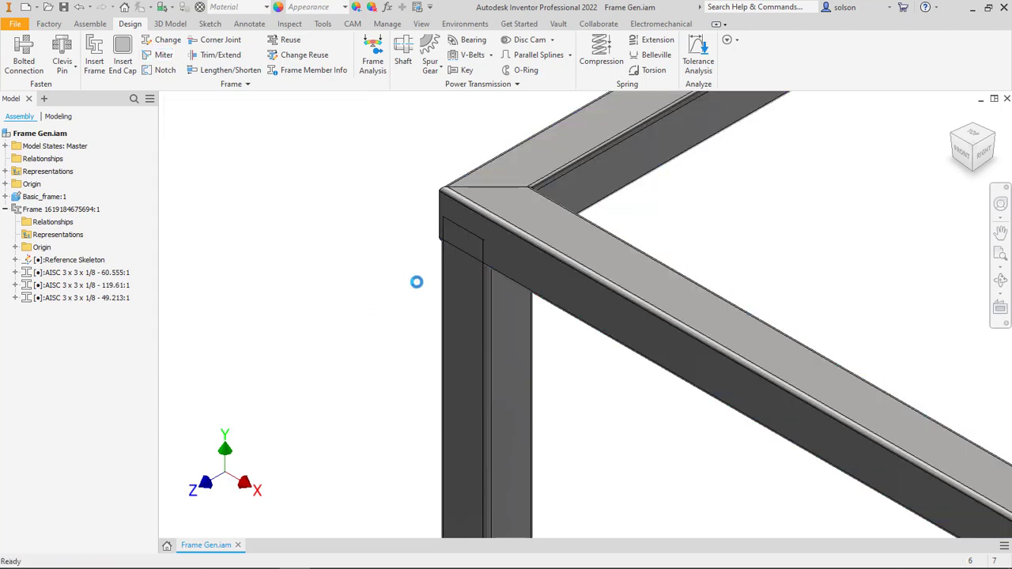
- Trim the vertical post to the underside face of the top frame member with a 0.000 in offset, and inspect the corner
{"action": "left_click", "coordinate": [218, 57]}
{"action": "middle_click_drag", "start_coordinate": [416, 353], "coordinate": [628, 323], "text": "shift"}
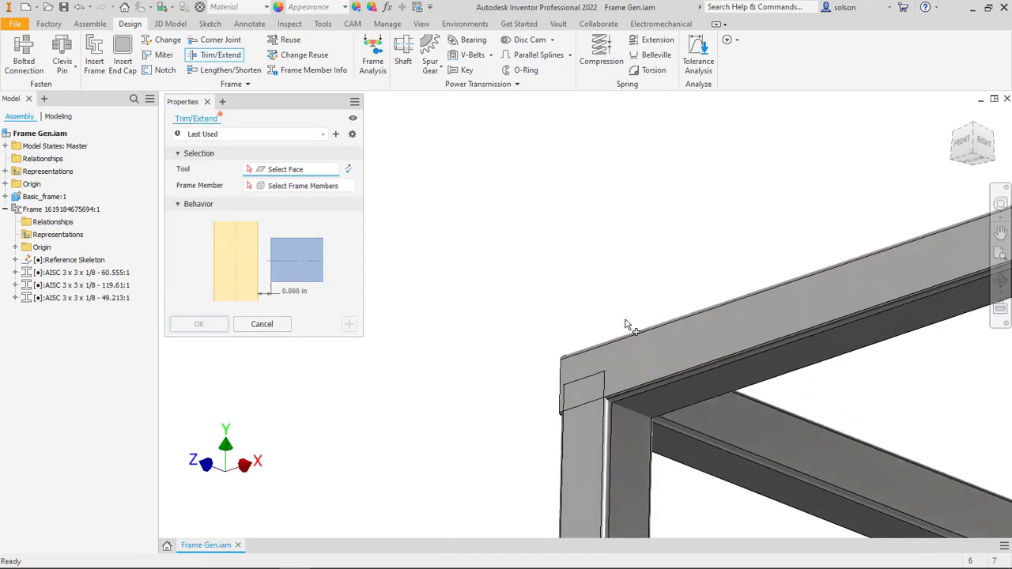
{"action": "left_click", "coordinate": [652, 411]}
{"action": "left_click", "coordinate": [609, 447]}
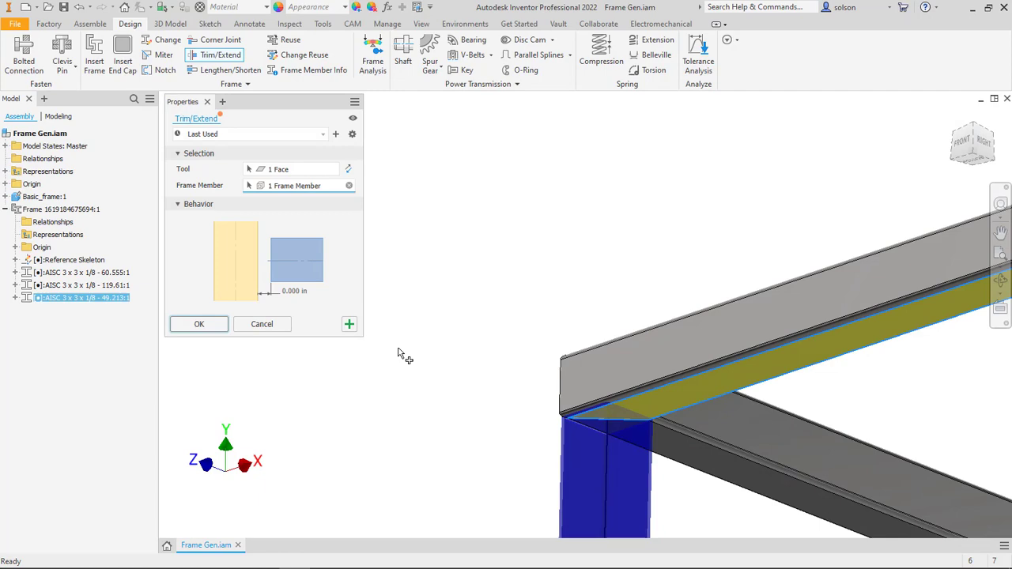
{"action": "left_click", "coordinate": [194, 324]}
{"action": "scroll", "coordinate": [465, 262], "scroll_direction": "up", "scroll_amount": 4}
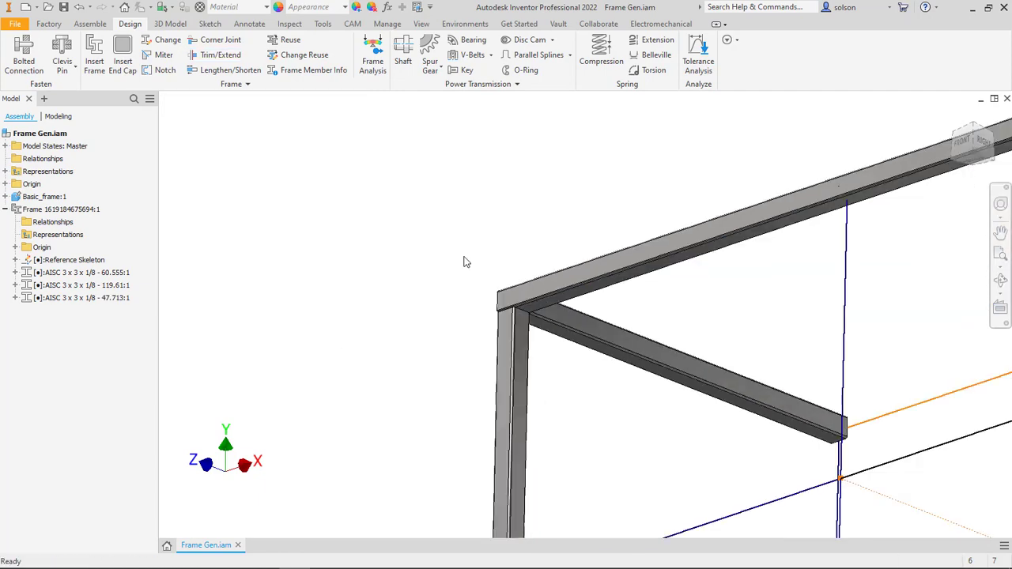
{"action": "middle_click_drag", "start_coordinate": [506, 221], "coordinate": [535, 236], "text": "shift"}
{"action": "scroll", "coordinate": [536, 236], "scroll_direction": "up", "scroll_amount": 5}
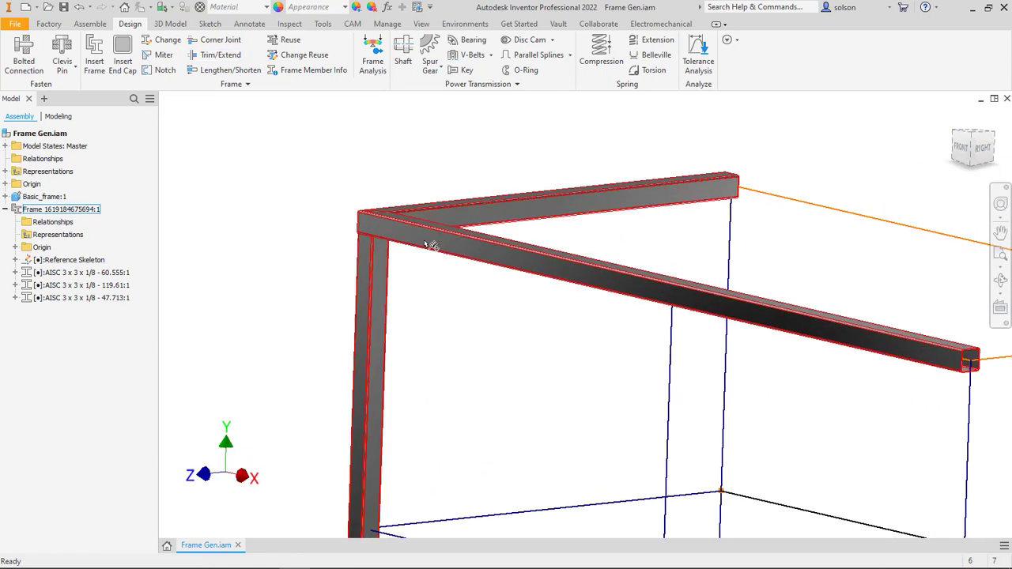